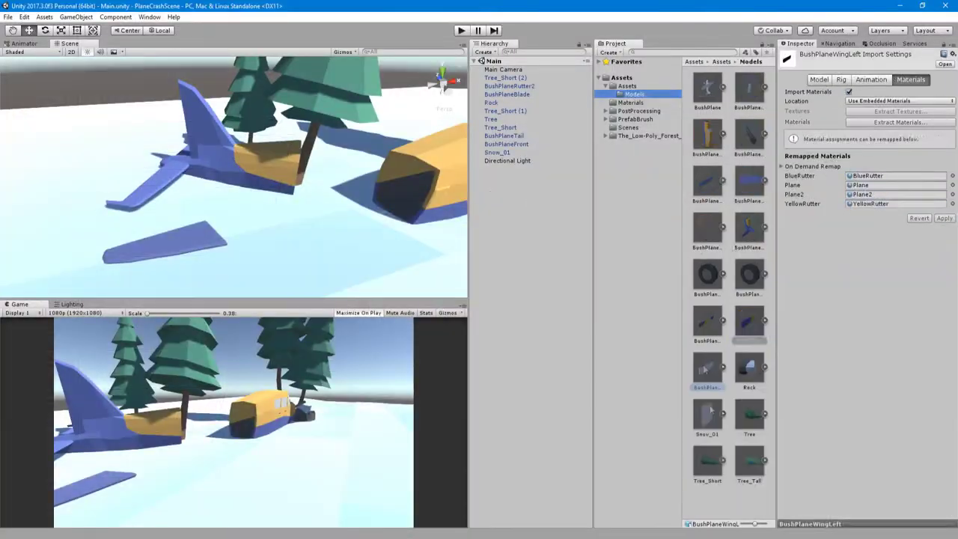
Place the BushPlaneWingRight wing in the scene, resting across the wreck's front section.
left_click_drag(703, 369, 263, 162)
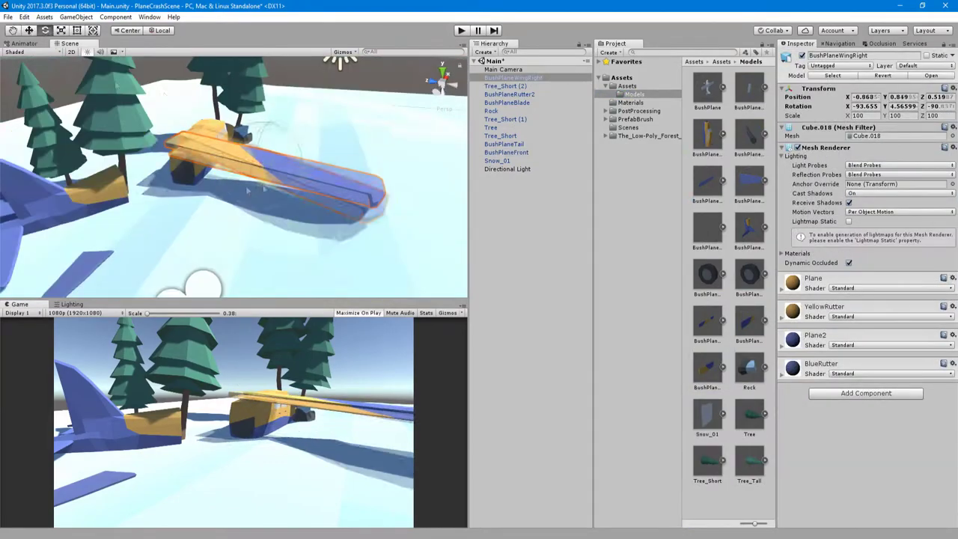